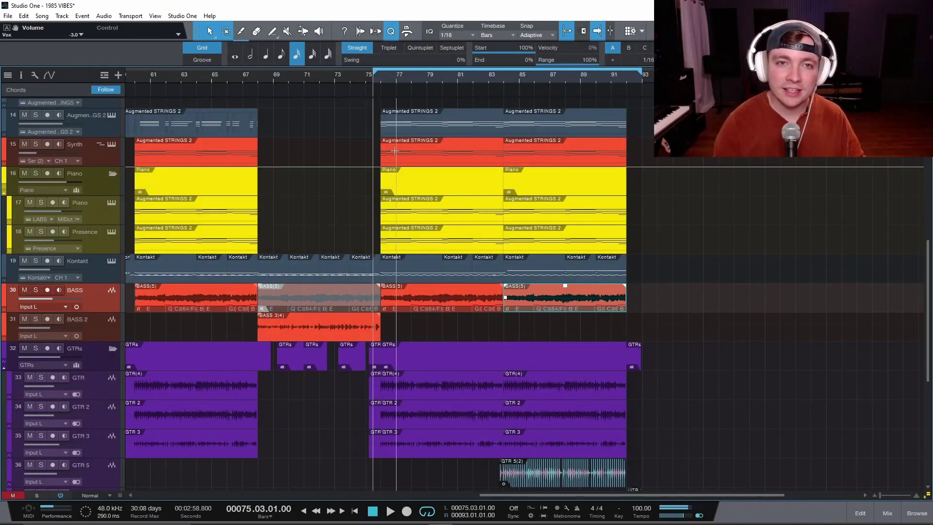
# - Play the 1985 VIBES song from bar 75 and stop it around bar 78
pyautogui.press('space')
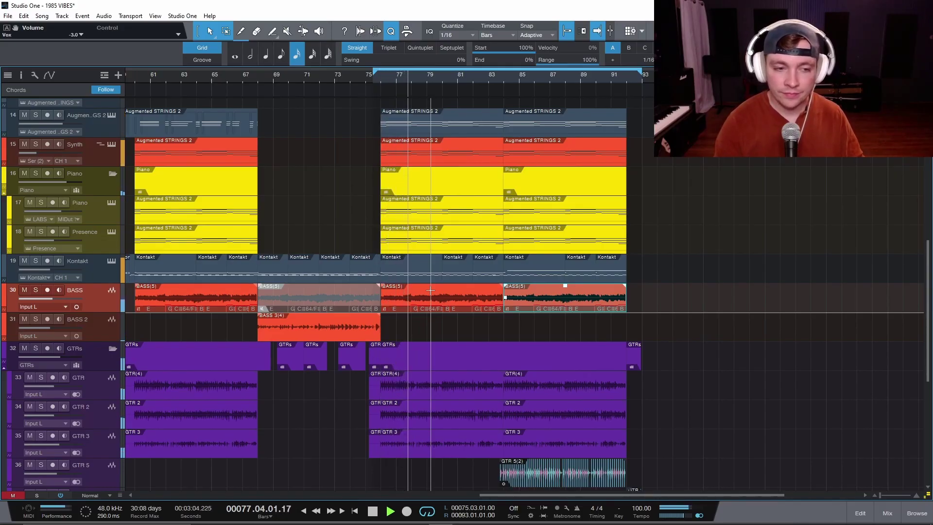
pyautogui.press('space')
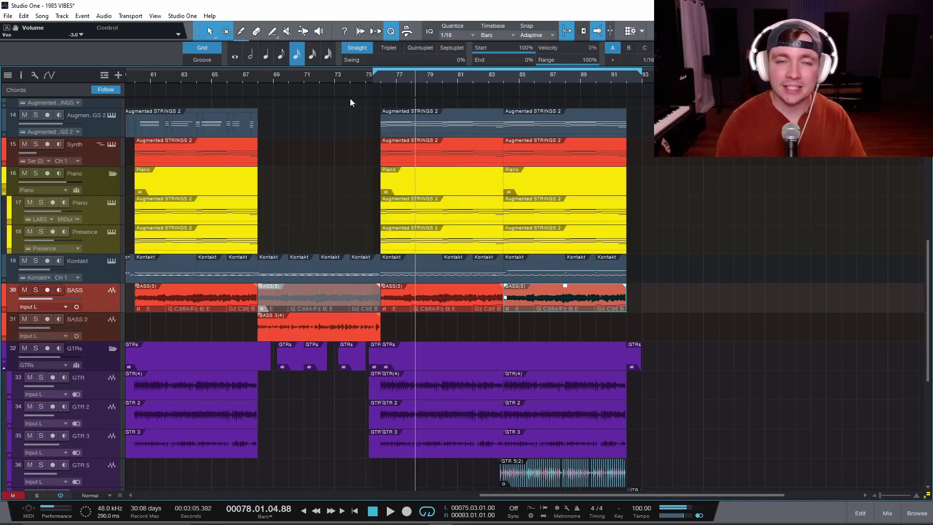
# - Open Options > Audio Setup and list the Device Block Size choices, currently 128 samples
pyautogui.click(183, 16)
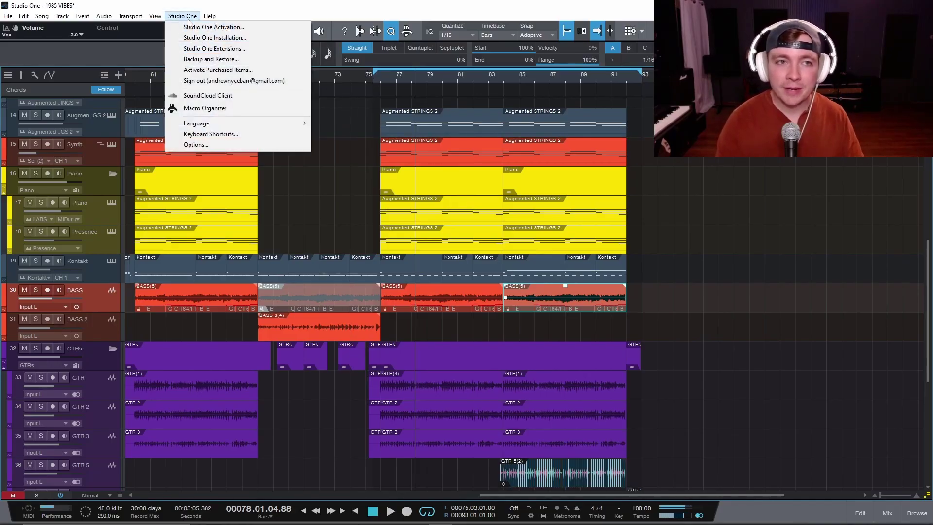
pyautogui.click(187, 16)
pyautogui.click(188, 16)
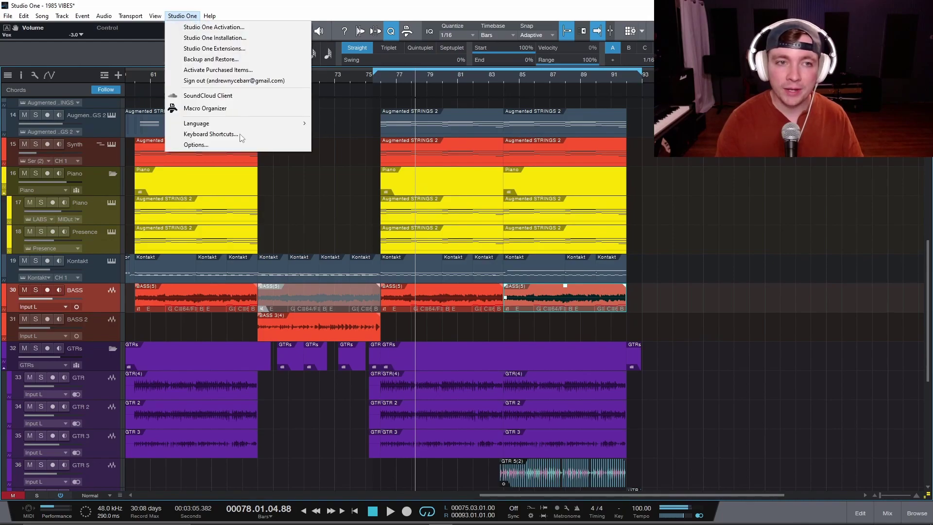
pyautogui.click(227, 144)
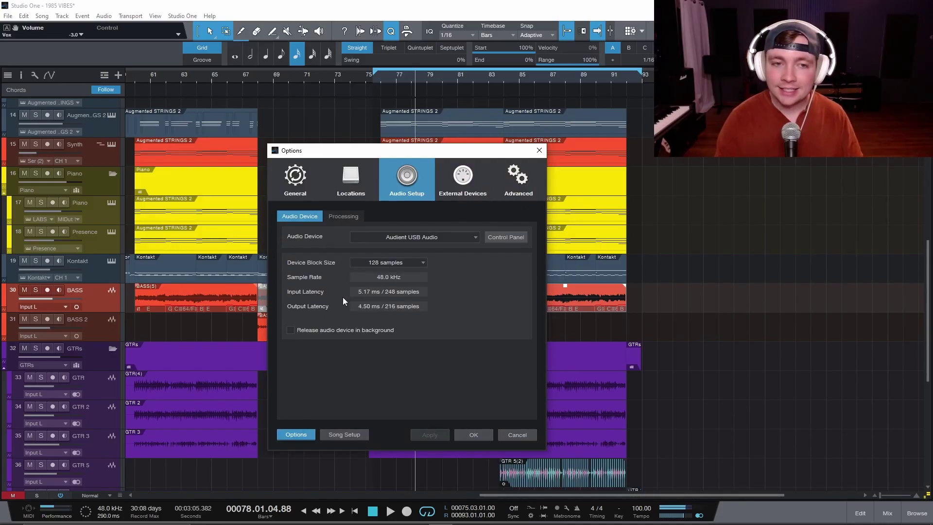
pyautogui.click(342, 217)
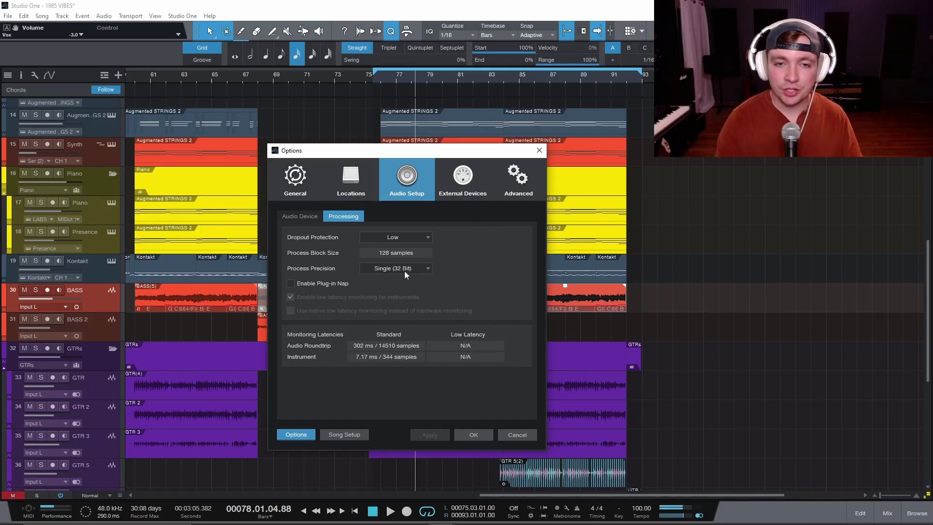
pyautogui.click(299, 216)
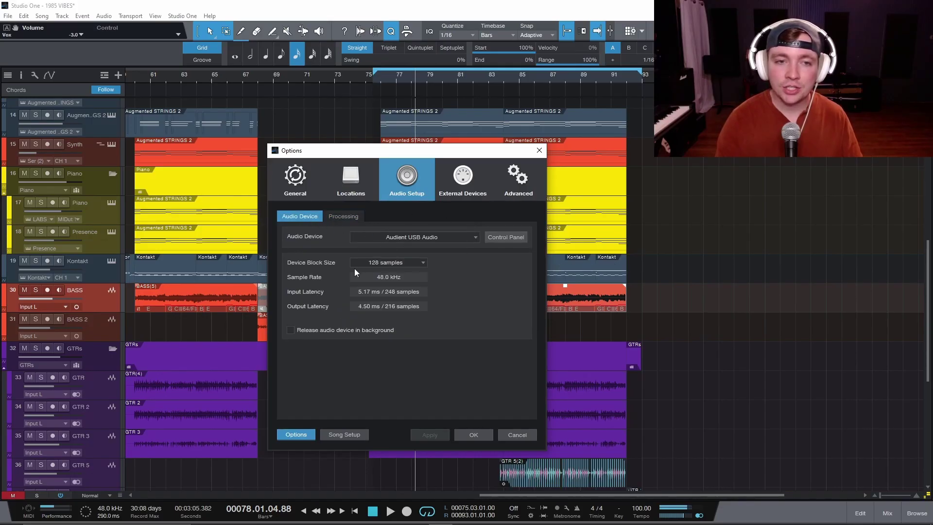
pyautogui.click(384, 262)
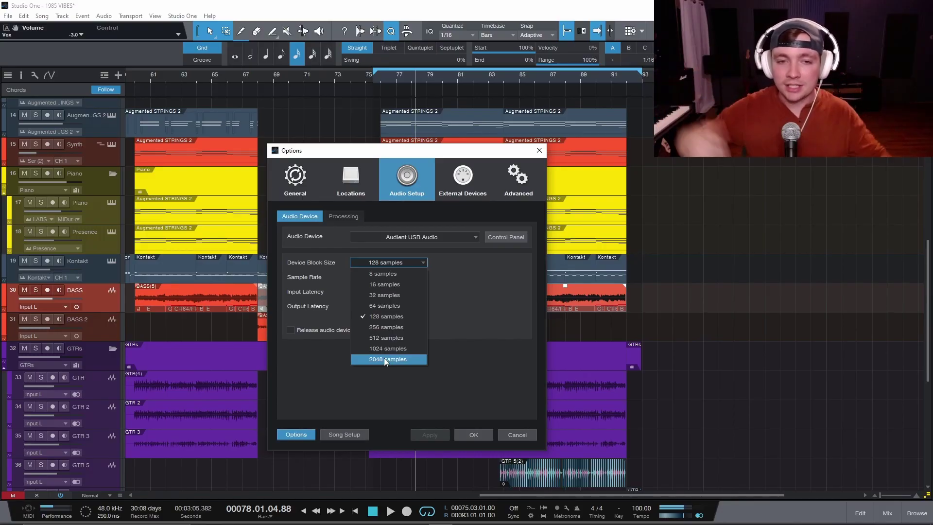
# - Close the block size list, keeping 128 samples at 48 kHz
pyautogui.press('Escape')
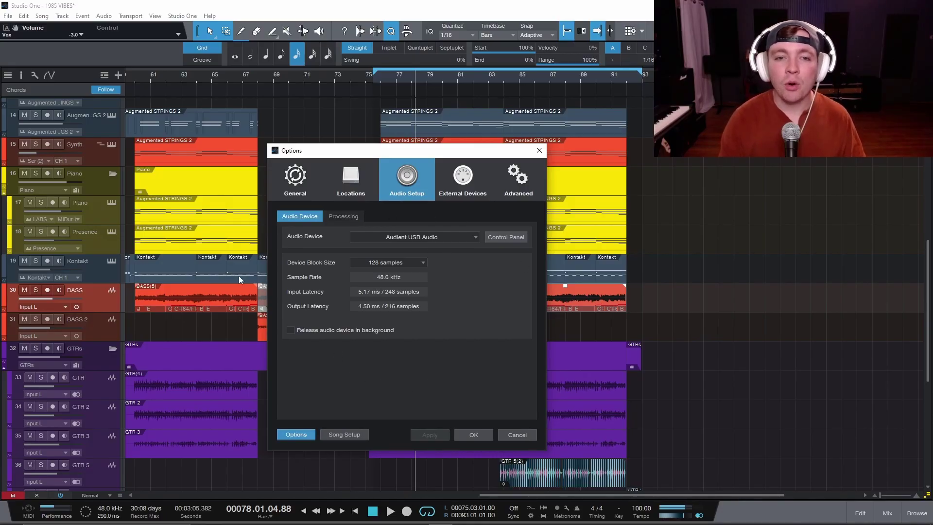
# - Keep Process Precision at Single (32 Bit) and close Options without changes
pyautogui.hotkey('ctrl', 'Tab')
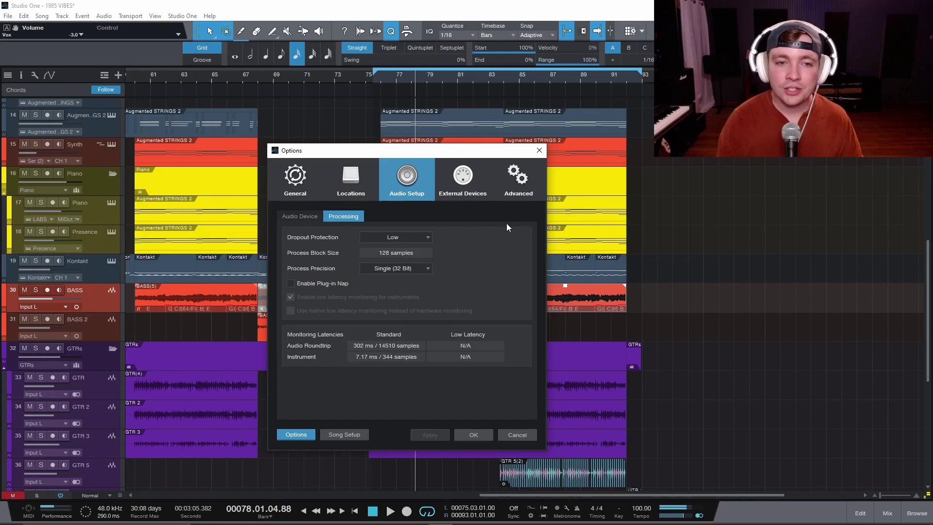
pyautogui.click(395, 269)
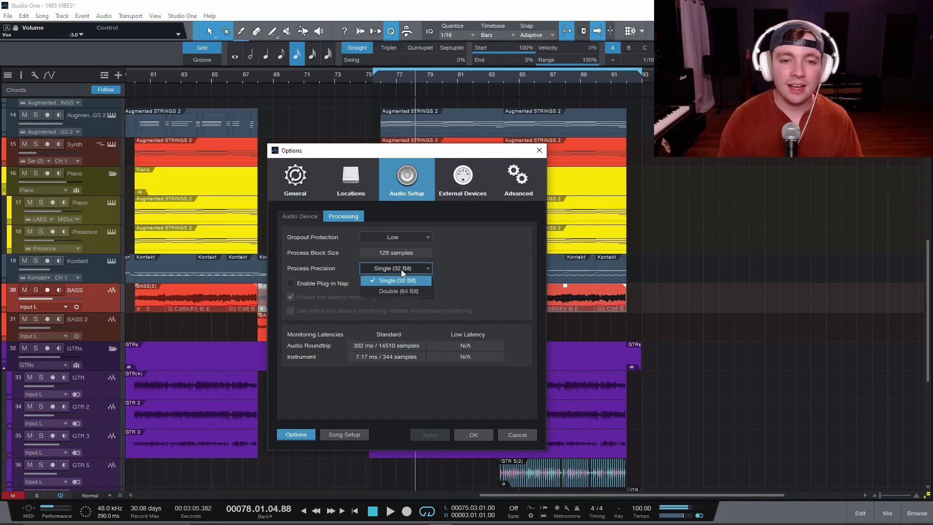
pyautogui.click(420, 281)
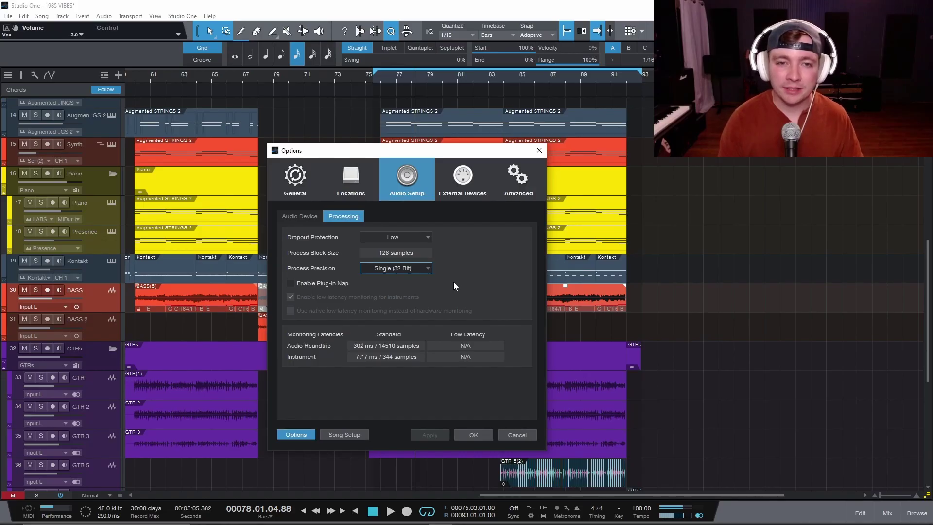
pyautogui.click(464, 434)
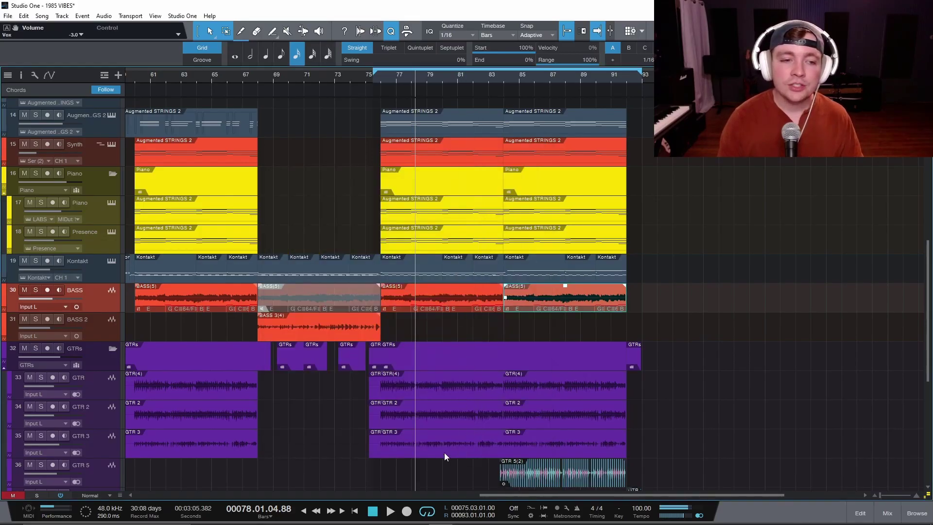
pyautogui.click(53, 506)
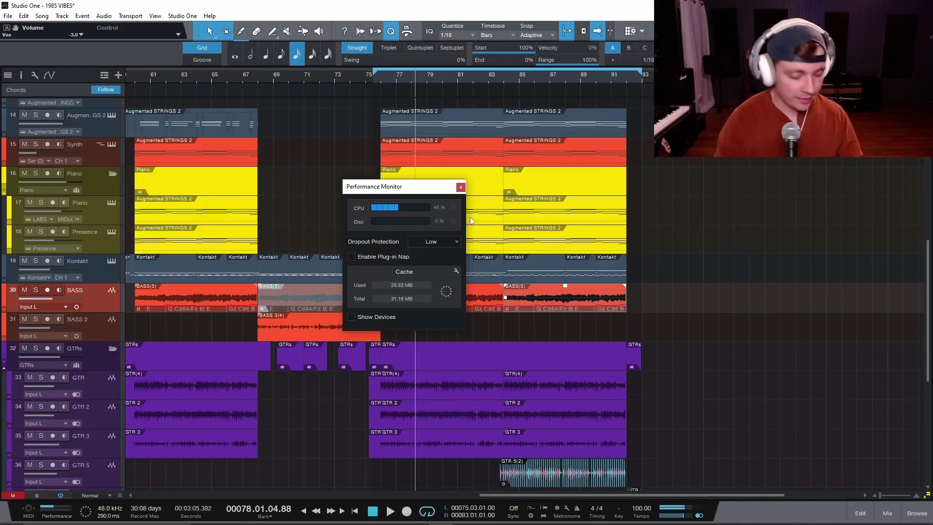
pyautogui.hotkey('ctrl', 'shift', 'Escape')
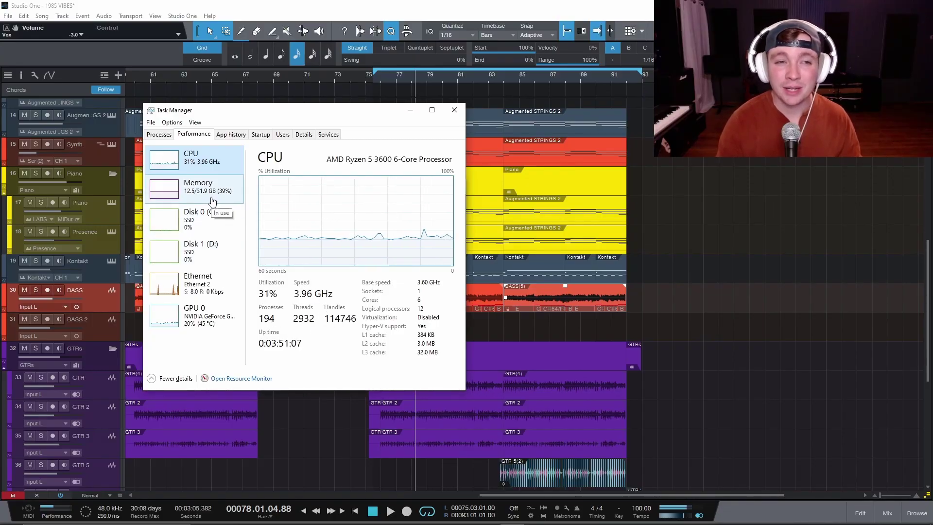
pyautogui.click(453, 111)
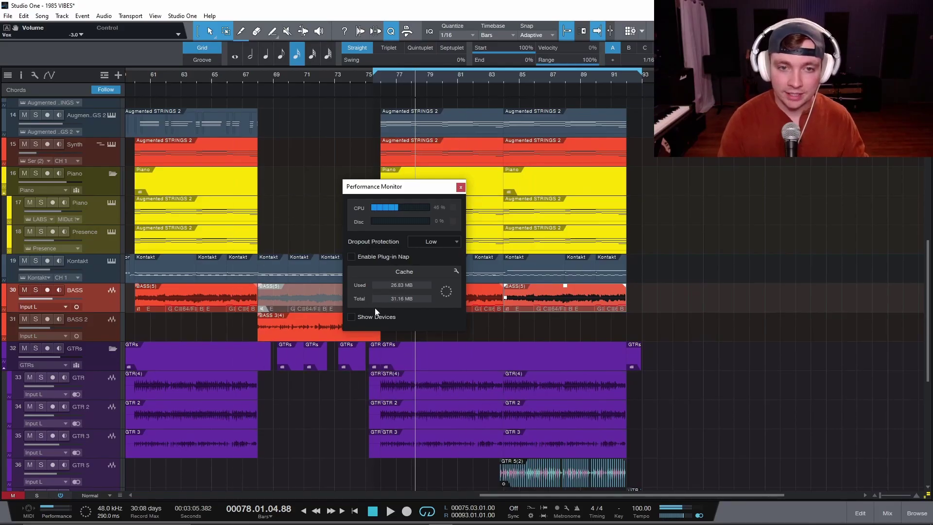
# - Try the Dropout Protection levels, stepping from Low through Medium and High to Maximum
pyautogui.click(429, 241)
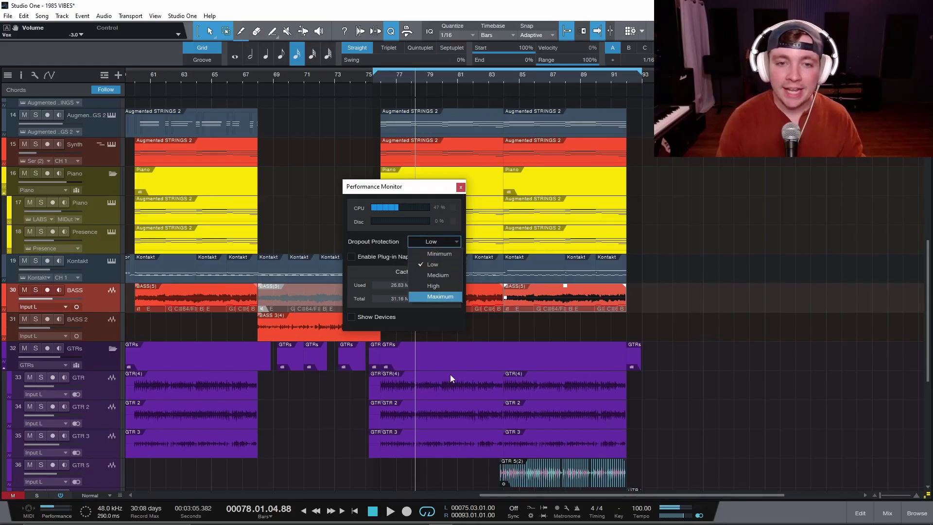
pyautogui.click(433, 242)
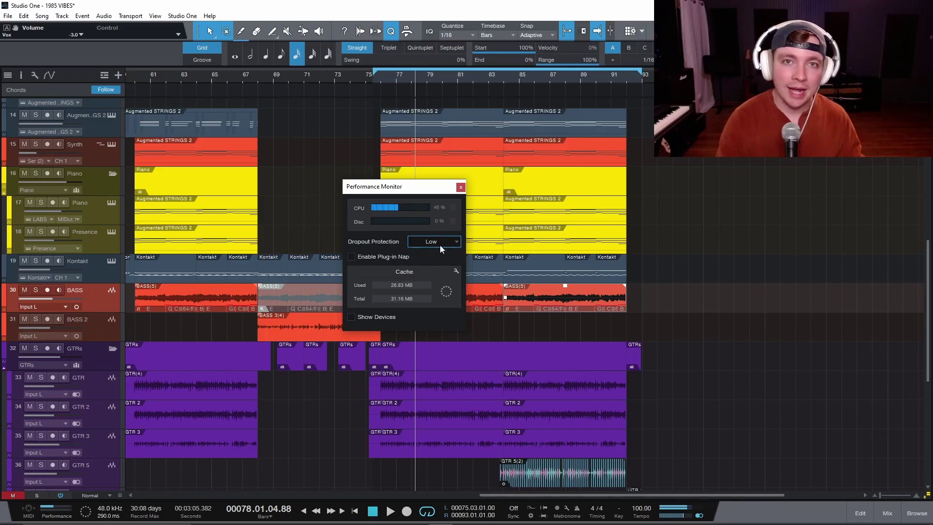
pyautogui.click(442, 243)
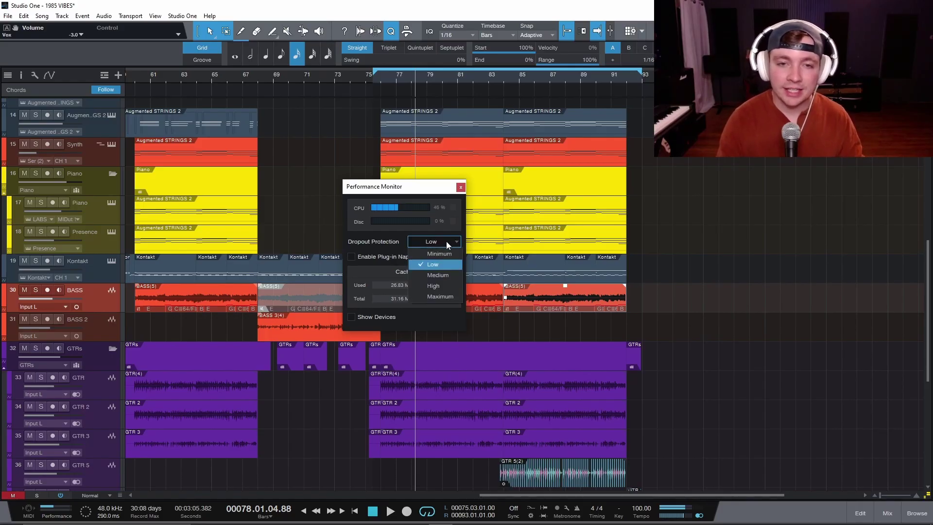
pyautogui.click(446, 276)
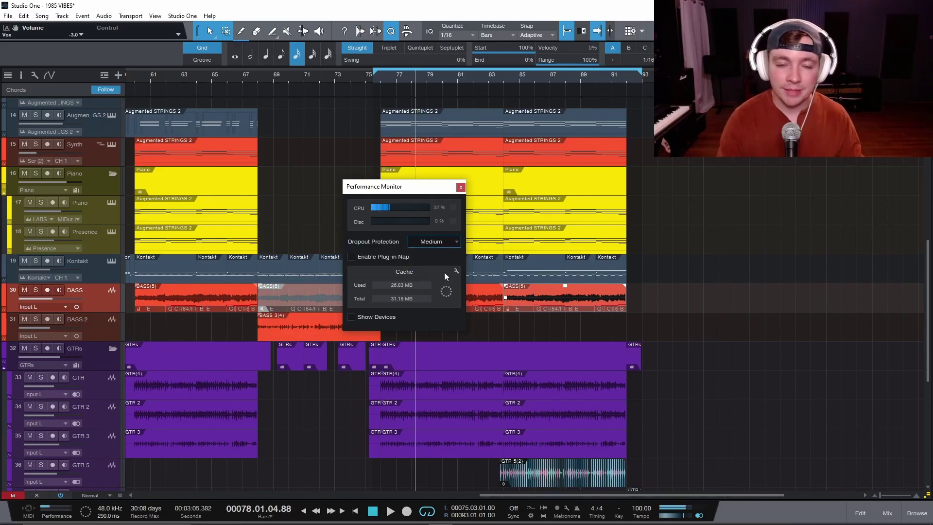
pyautogui.click(427, 246)
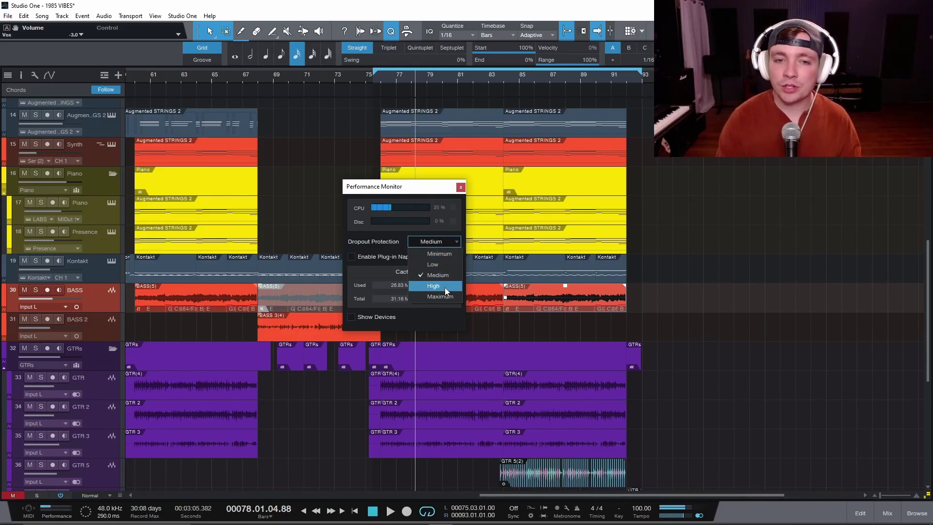
pyautogui.click(444, 275)
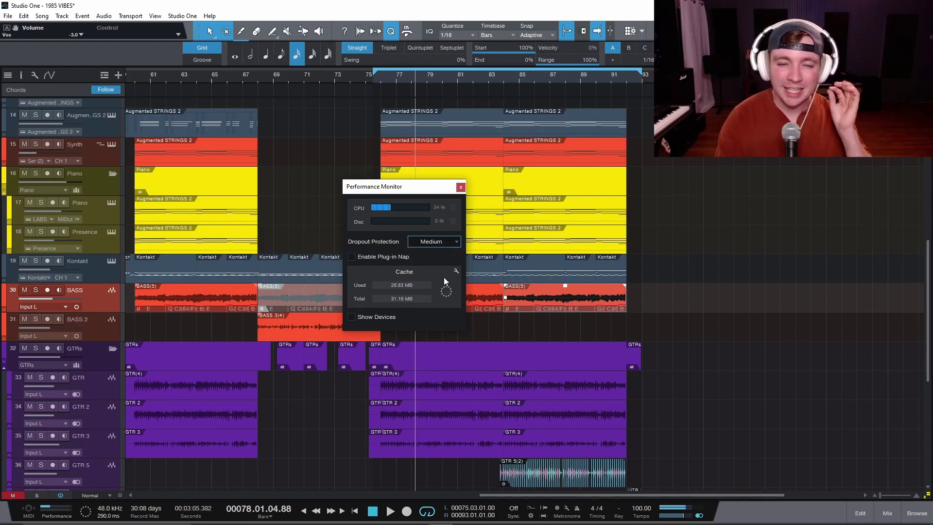
pyautogui.click(437, 241)
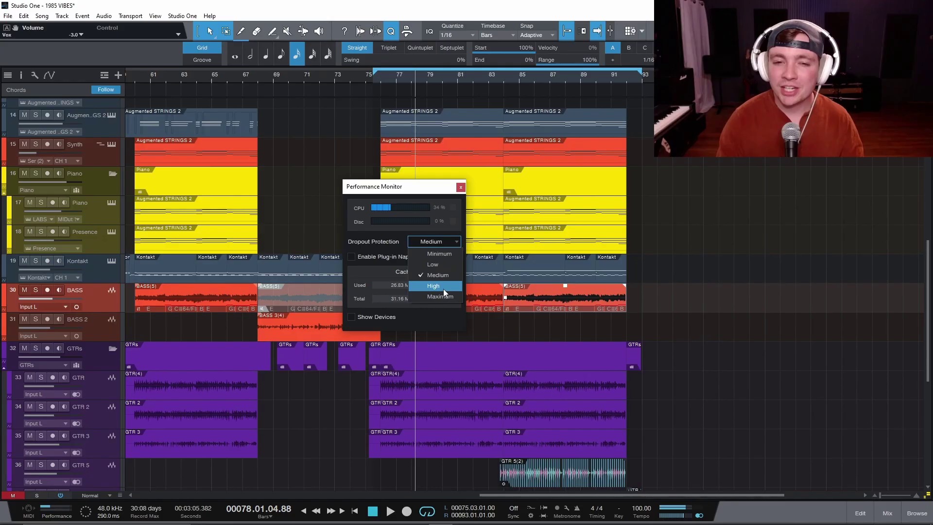
pyautogui.click(443, 289)
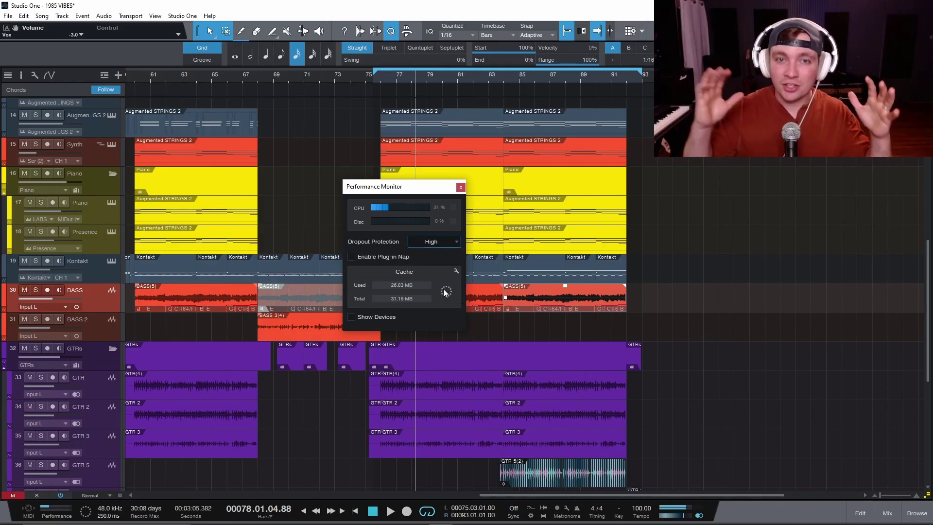
pyautogui.click(437, 241)
pyautogui.click(445, 292)
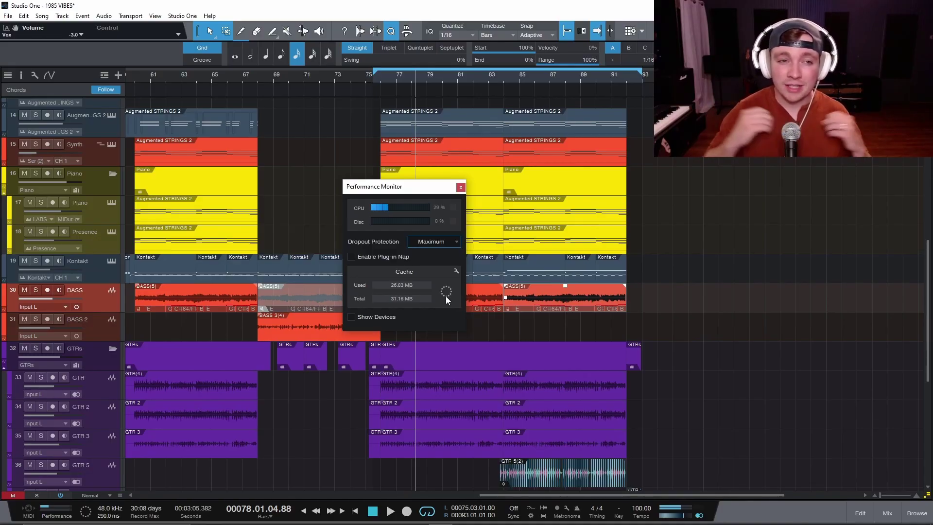
# - Settle Dropout Protection on Medium and show the mixer console with F3
pyautogui.scroll(-3, 435, 244)
pyautogui.click(430, 243)
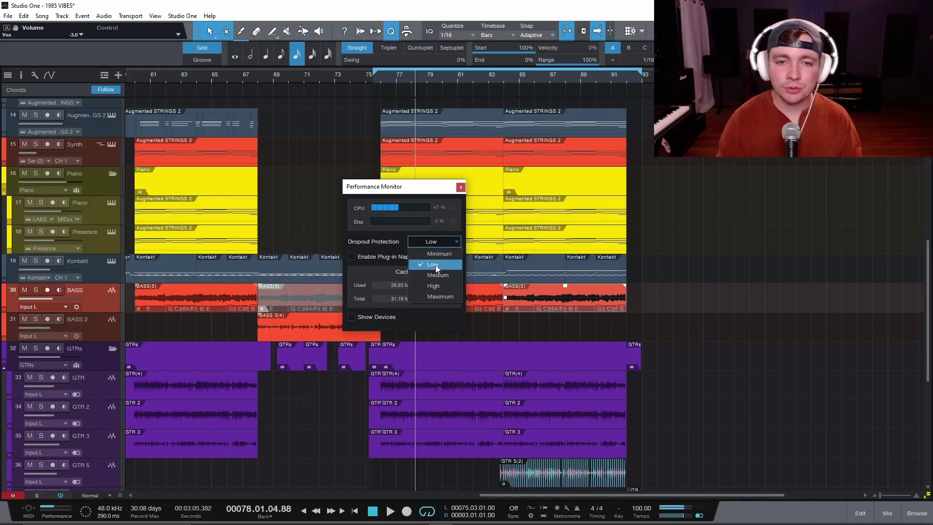
pyautogui.click(436, 266)
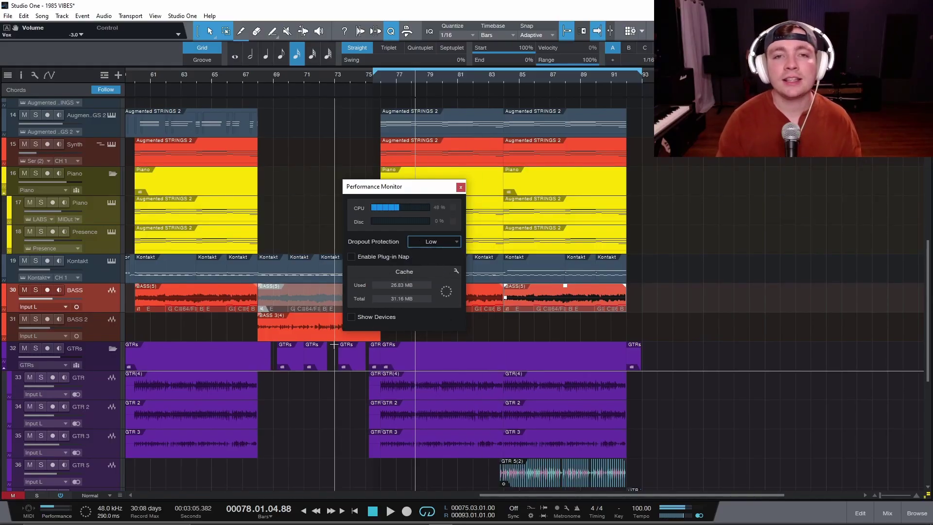
pyautogui.click(449, 245)
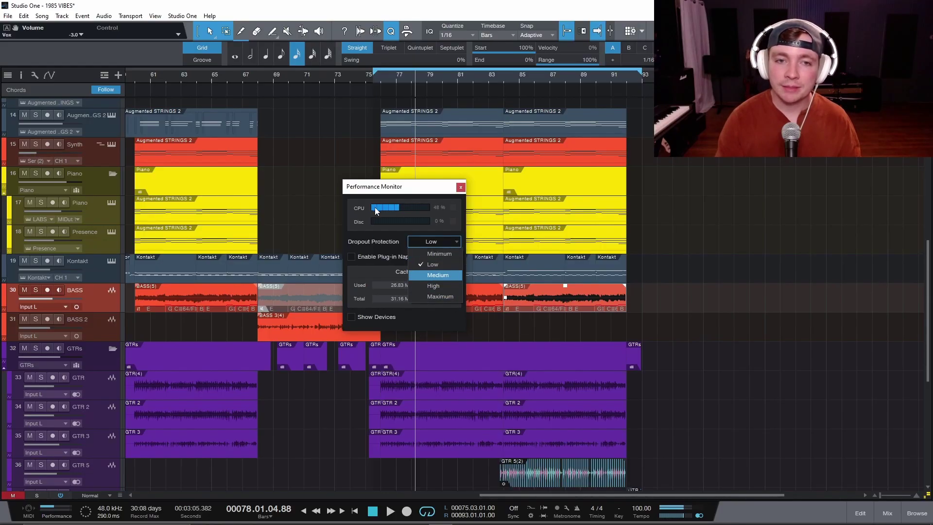
pyautogui.press('Return')
pyautogui.press('F3')
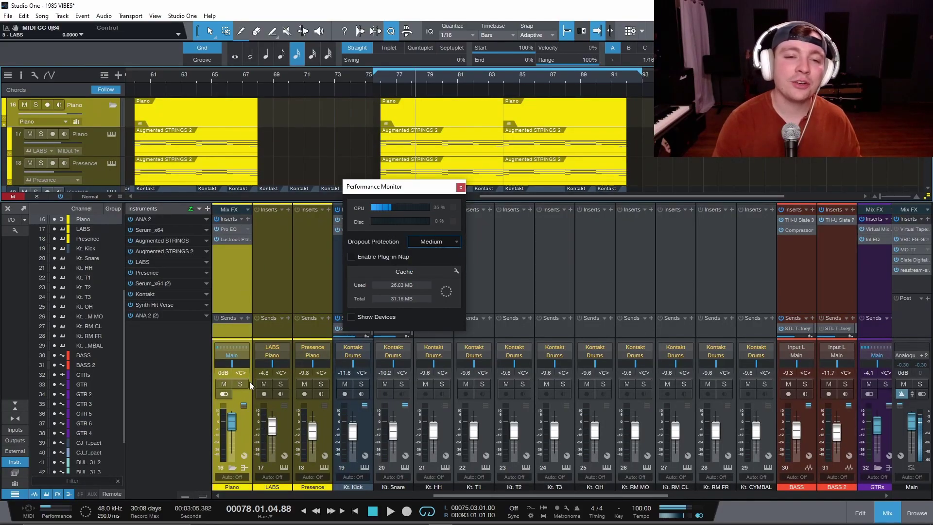
# - Tick Show Devices and play the loop briefly to watch per-device CPU loads
pyautogui.click(350, 317)
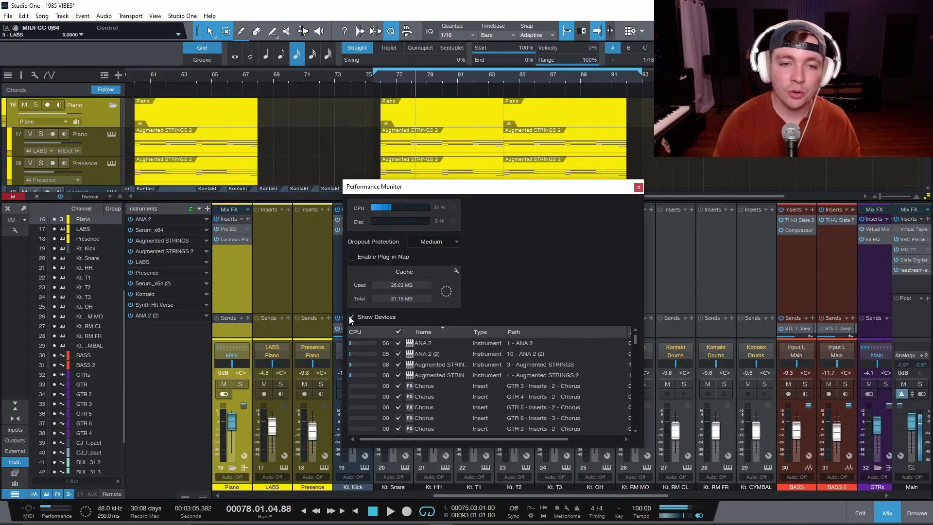
pyautogui.press('space')
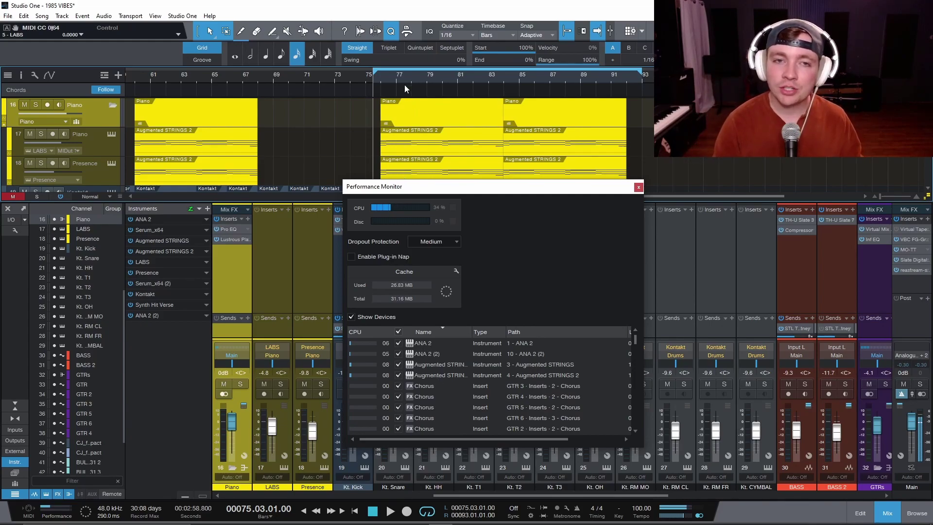
pyautogui.press('space')
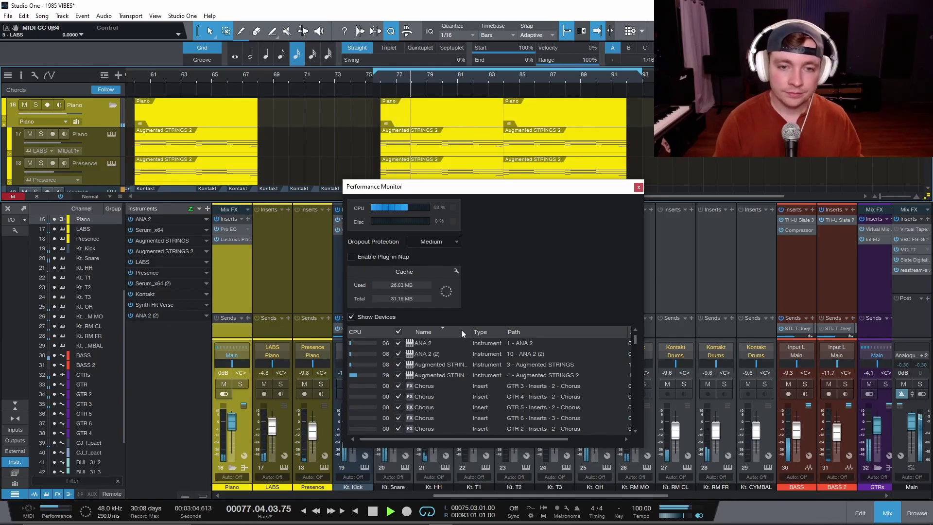
pyautogui.press('space')
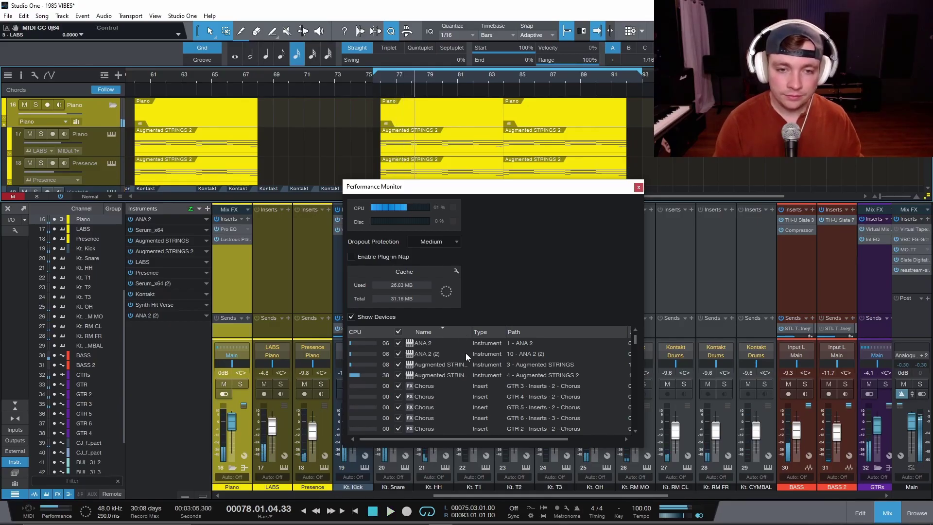
# - Inspect the Augmented STRINGS 2 entry (load 08) and dismiss its context menu unchanged
pyautogui.click(433, 375)
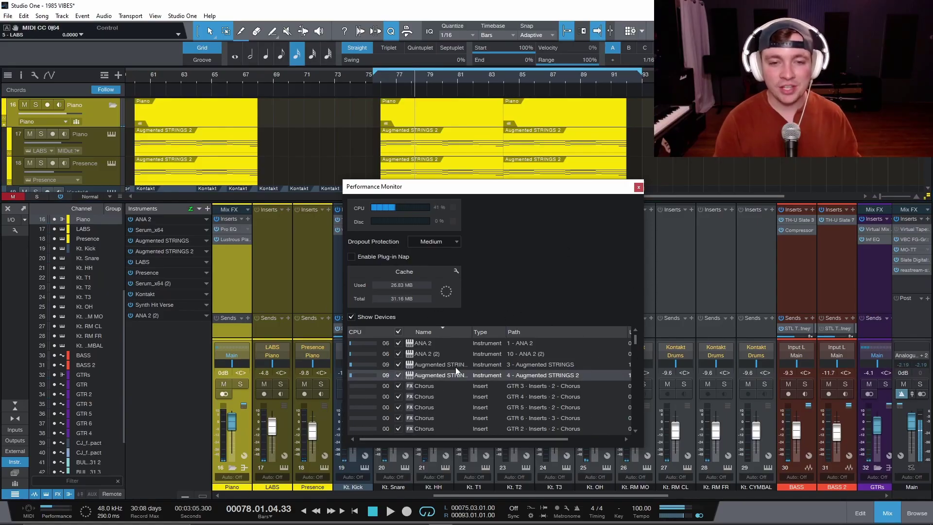
pyautogui.rightClick(439, 376)
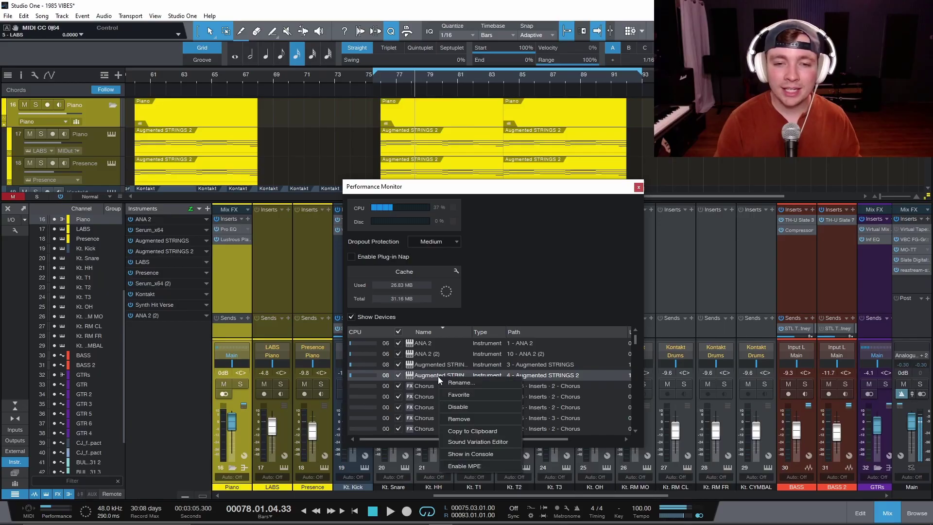
pyautogui.click(416, 376)
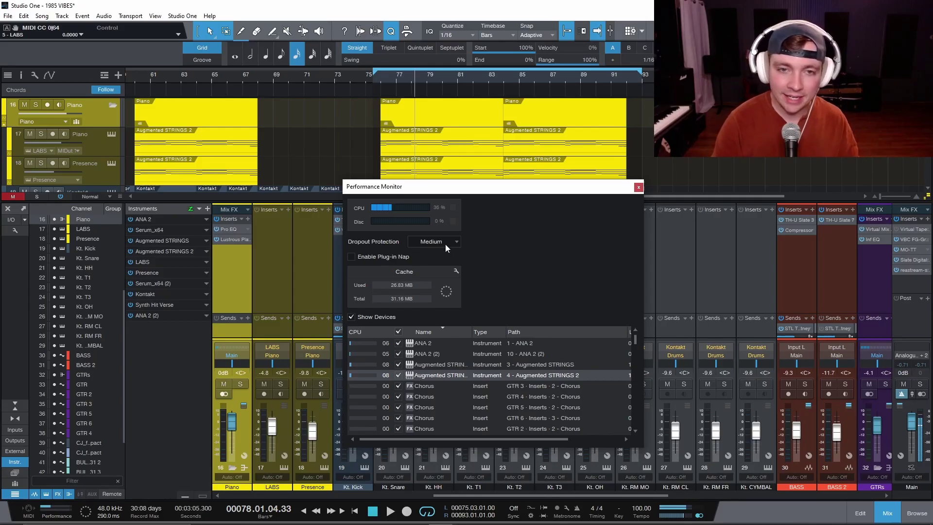
# - Scroll up in the Performance Monitor to its Dropout Protection and Plug-in Nap settings
pyautogui.scroll(1, 445, 244)
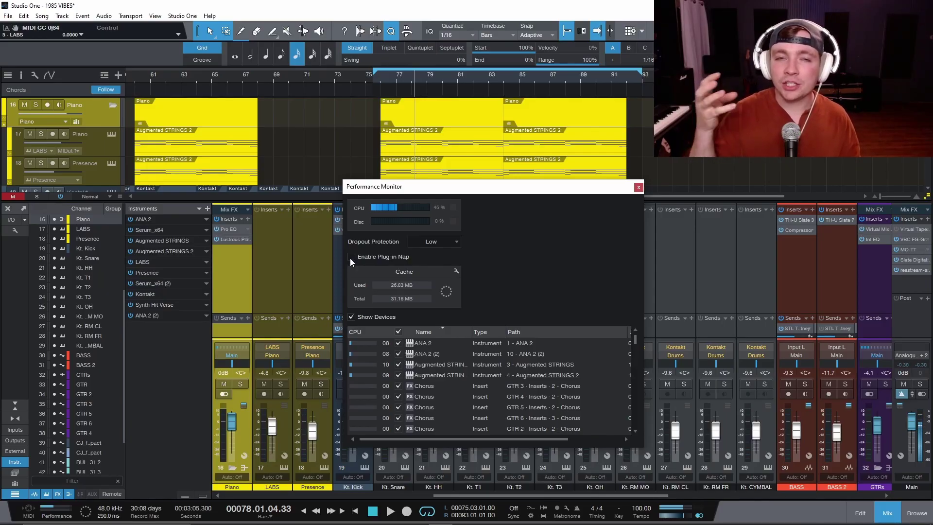
# - Close the Performance Monitor, hide the mixer console and select the Vox CHOPS track
pyautogui.click(638, 186)
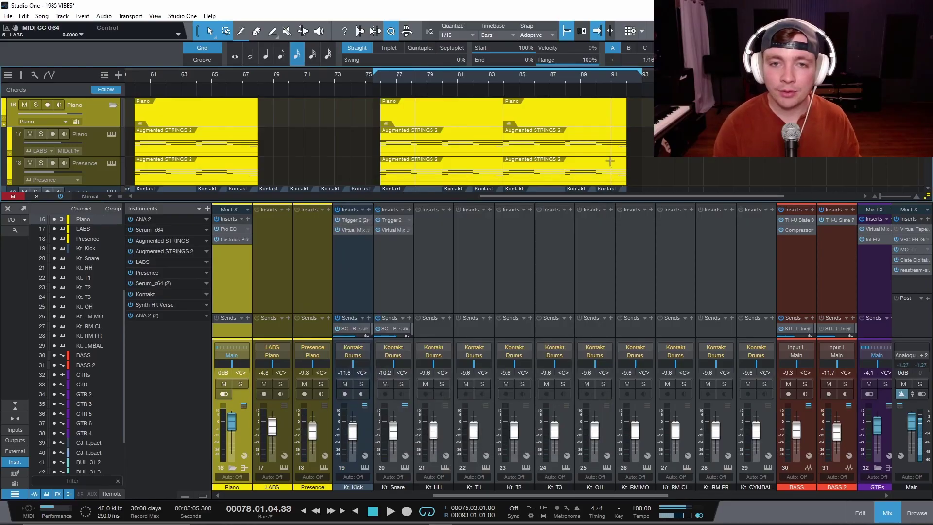
pyautogui.scroll(5, 570, 150)
pyautogui.scroll(3, 570, 151)
pyautogui.press('F3')
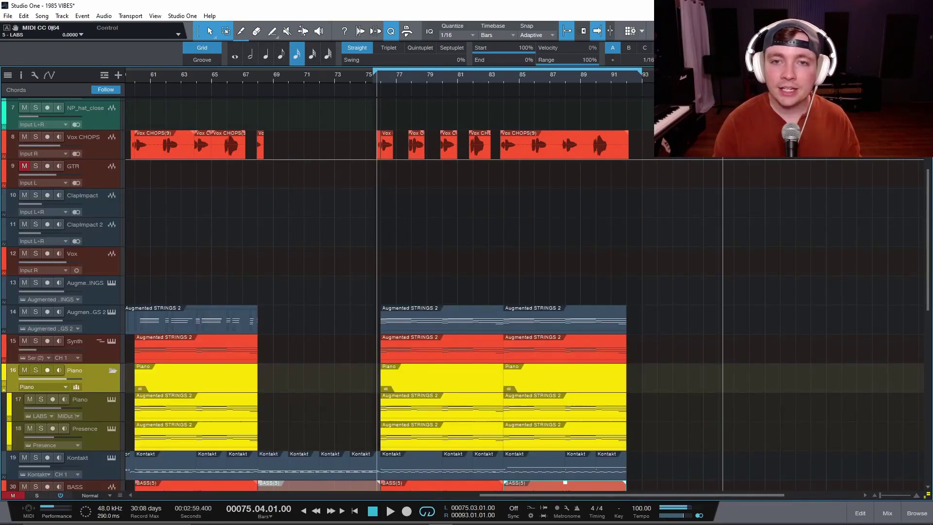
pyautogui.click(94, 150)
pyautogui.press('F3')
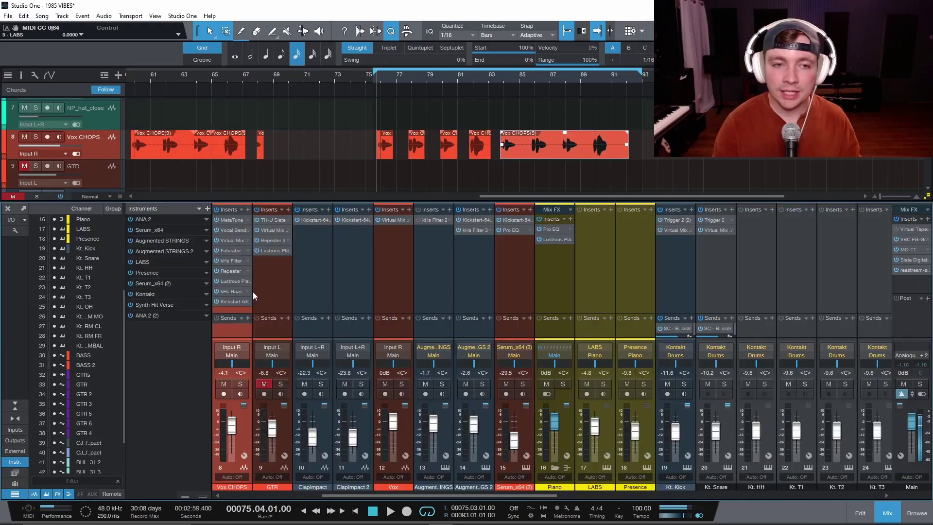
pyautogui.press('F3')
# - Move the playhead to bar 75 and select the BASS 2 track, leaving the console hidden
pyautogui.click(340, 148)
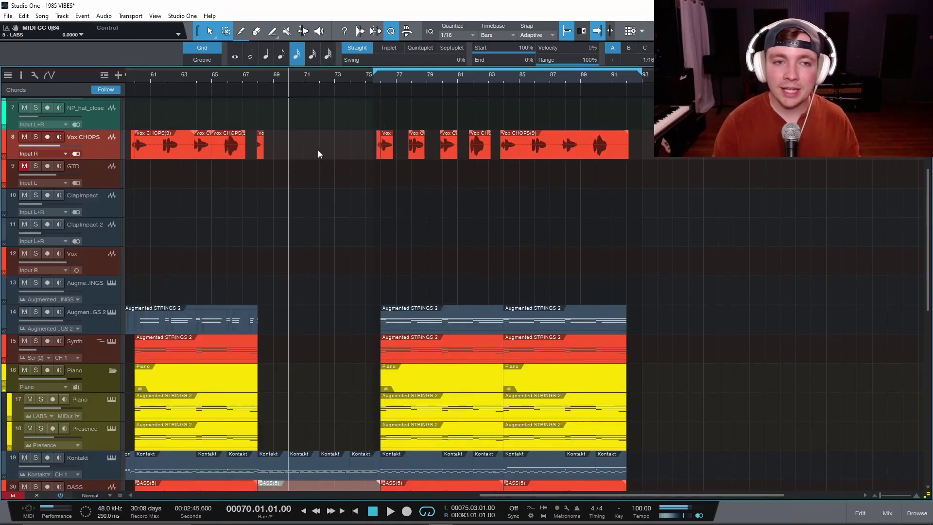
pyautogui.click(366, 151)
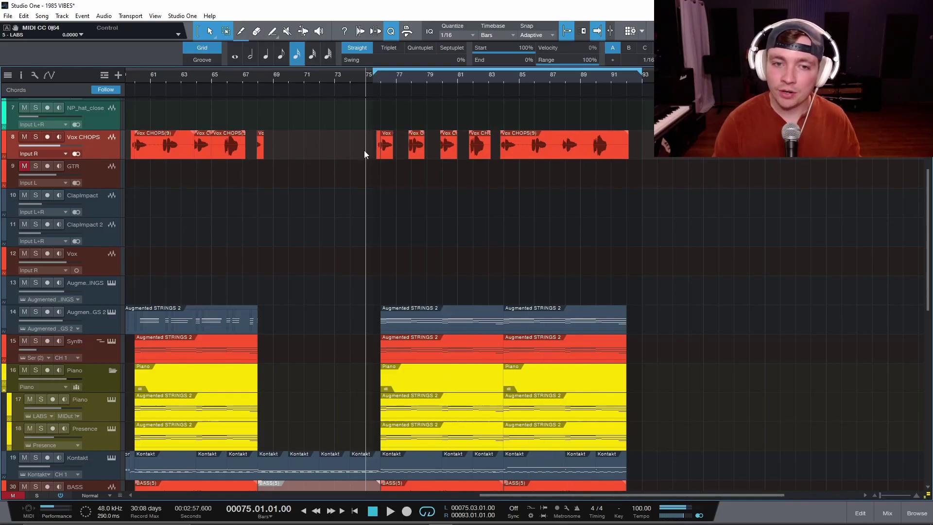
pyautogui.scroll(-5, 569, 202)
pyautogui.click(110, 400)
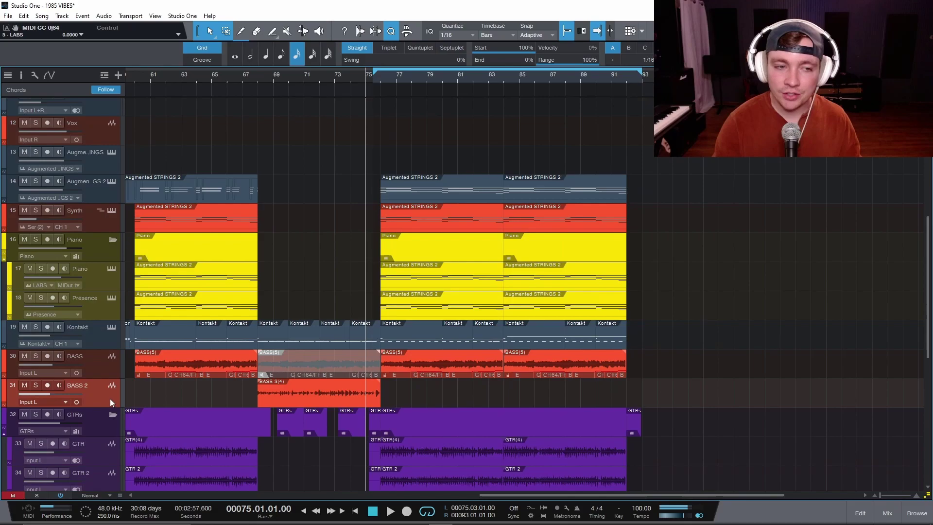
pyautogui.press('F3')
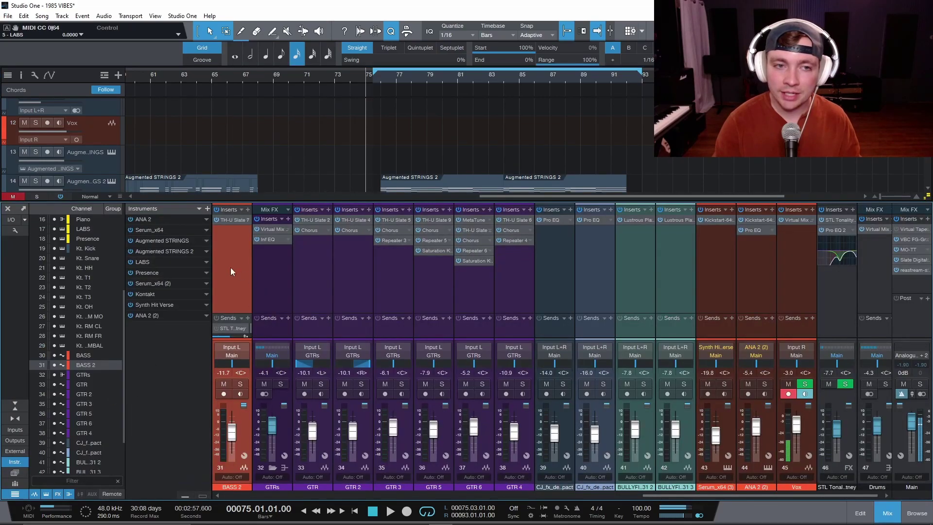
pyautogui.press('F3')
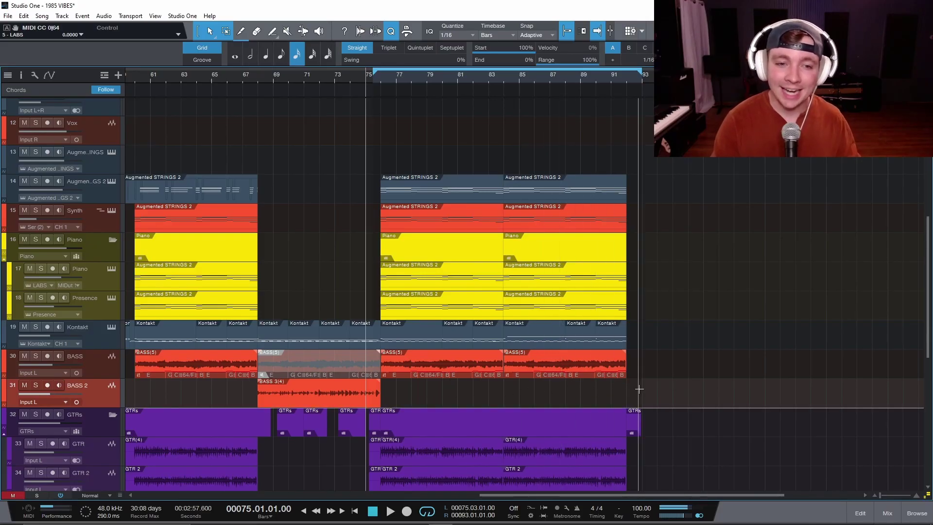
# - Open the Performance Monitor with Alt+P and enable Plug-in Nap, dropping CPU to about 27%
pyautogui.hotkey('alt', 'p')
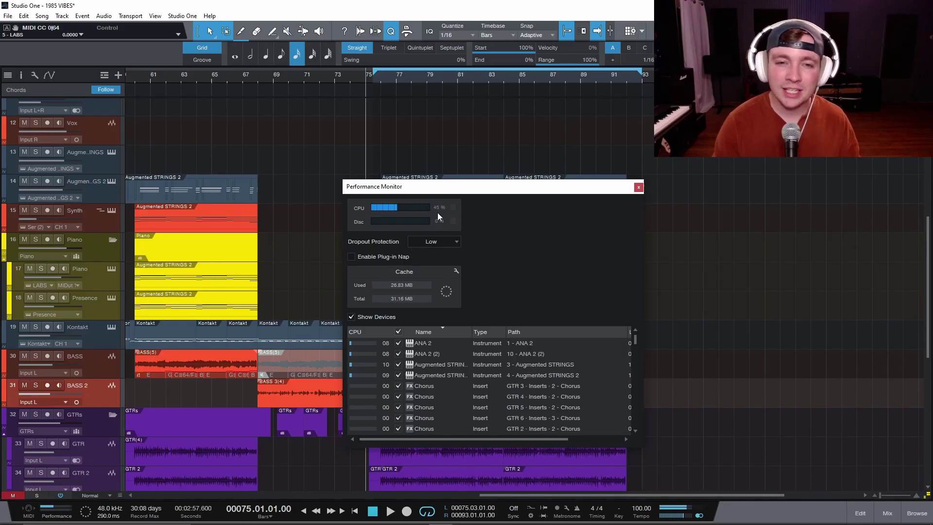
pyautogui.click(352, 256)
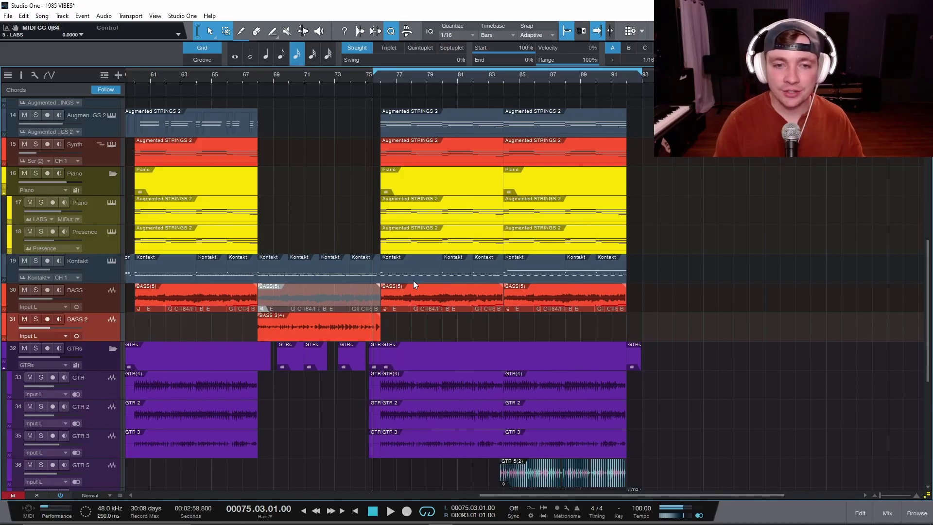
# - Play the looped bar 75–93 section up to bar 90 while scrolling through the tracks
pyautogui.press('space')
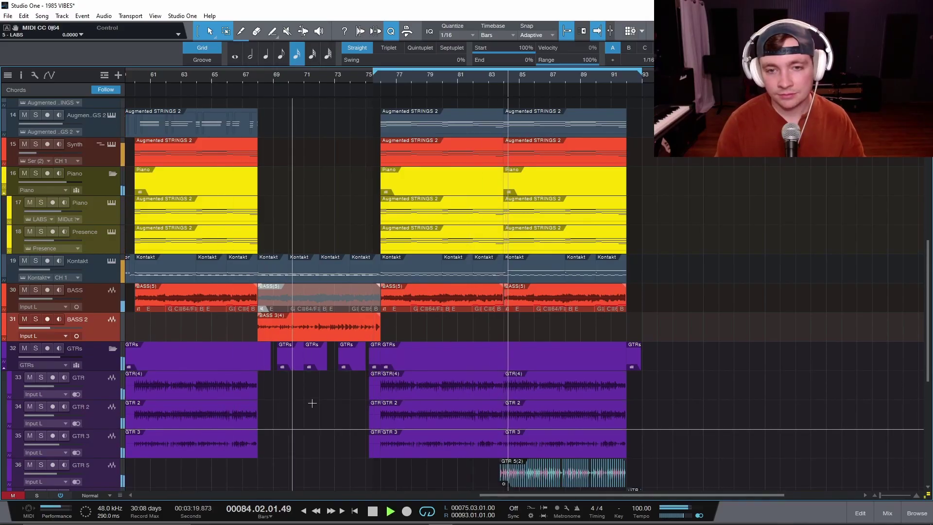
pyautogui.scroll(-3, 498, 337)
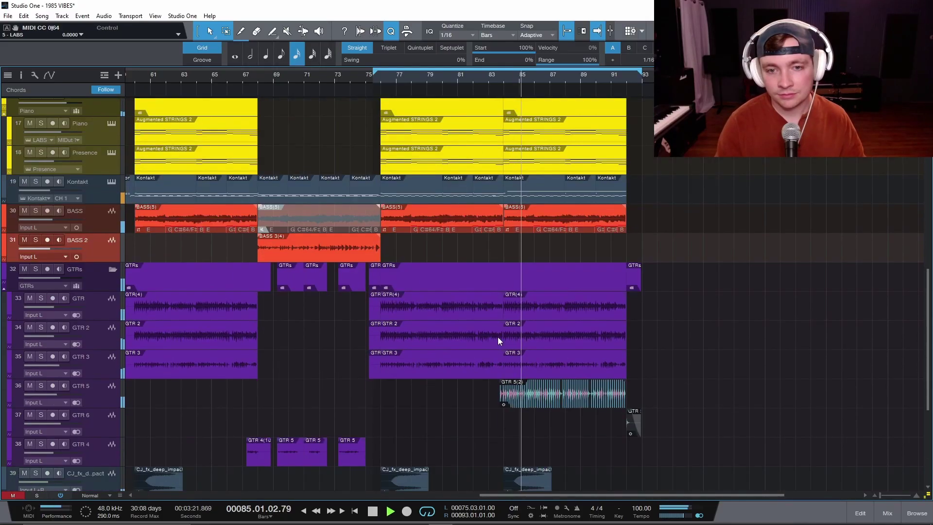
pyautogui.scroll(-4, 497, 336)
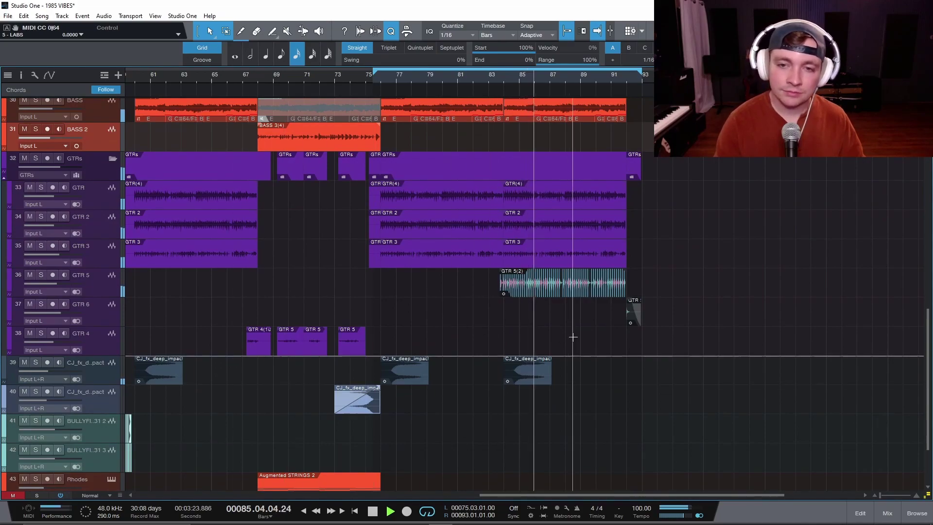
pyautogui.scroll(3, 573, 336)
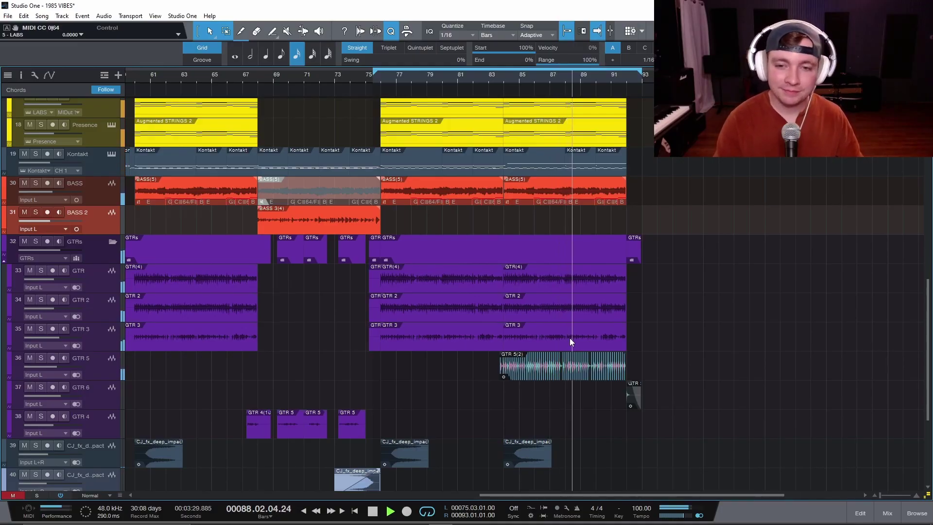
pyautogui.scroll(7, 570, 337)
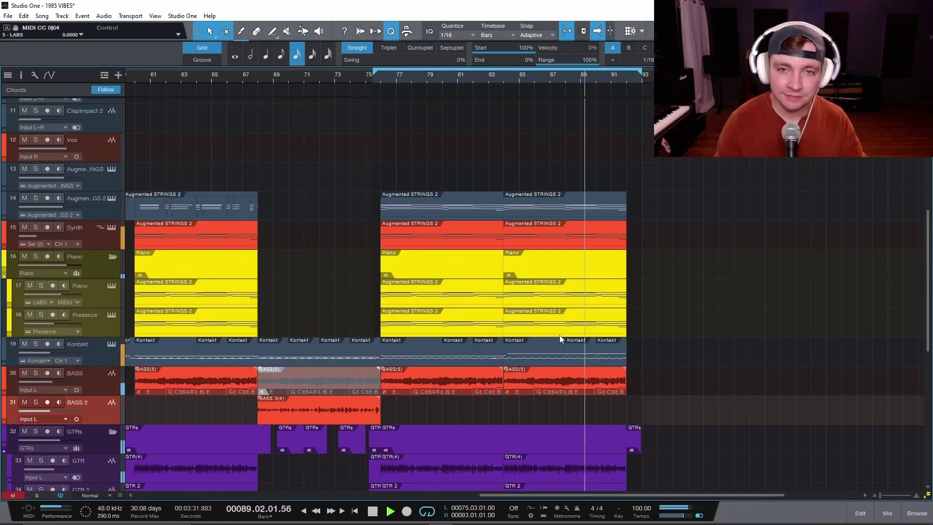
pyautogui.scroll(5, 559, 334)
pyautogui.scroll(-11, 559, 326)
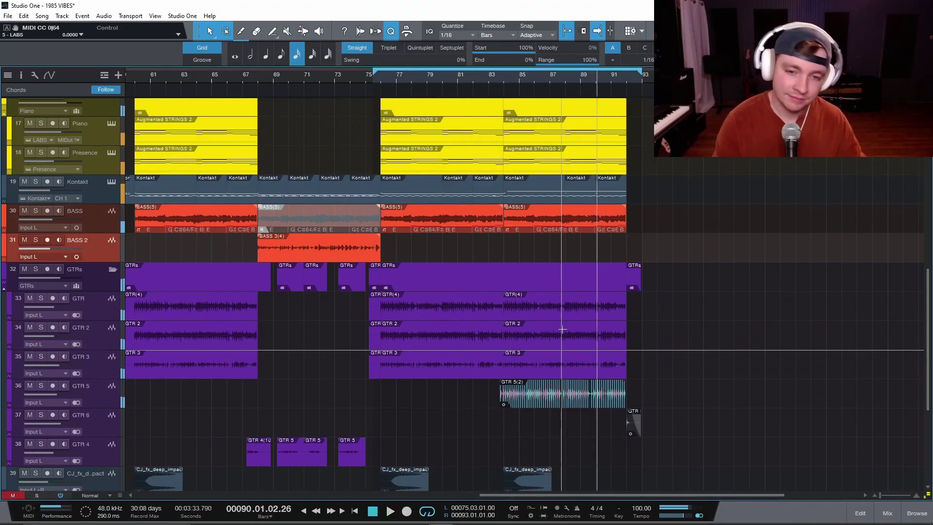